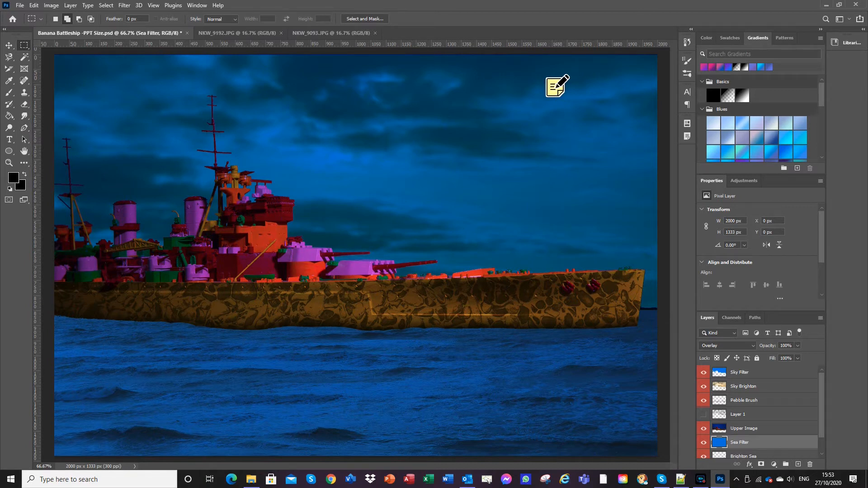
- Activate the Note Tool and read the document's note listing the source images, closing the note afterwards
{"action": "left_click", "coordinate": [8, 82]}
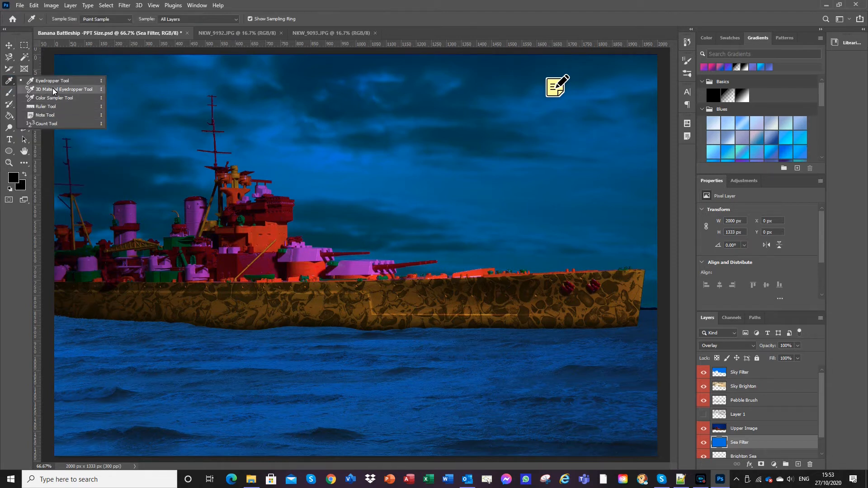
{"action": "left_click", "coordinate": [48, 115]}
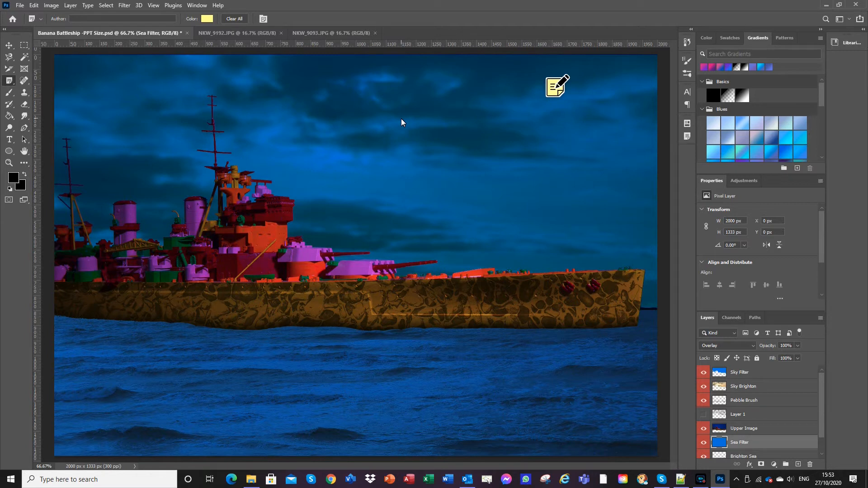
{"action": "left_click", "coordinate": [686, 138]}
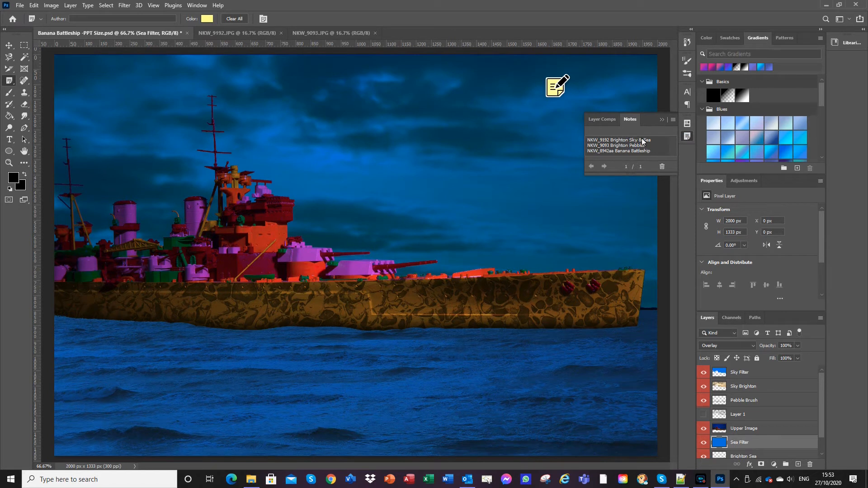
{"action": "left_click", "coordinate": [661, 120]}
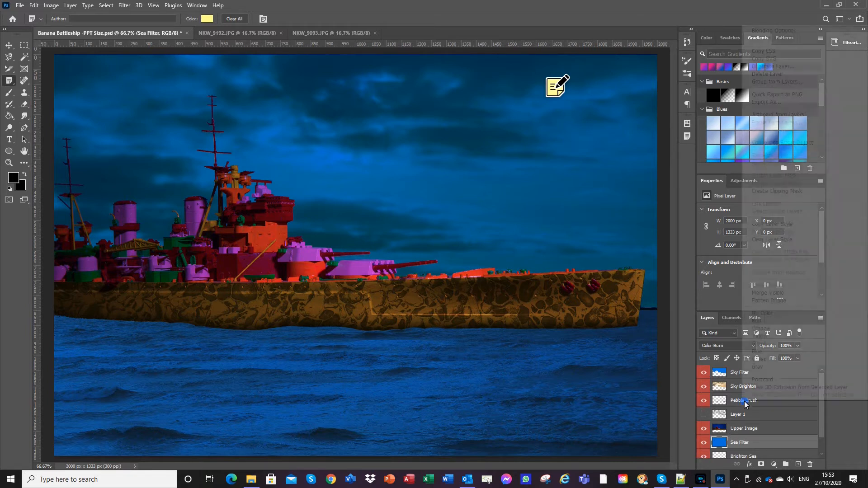
- View the colour label options for the Pebble Brush layer without applying one
{"action": "right_click", "coordinate": [744, 400]}
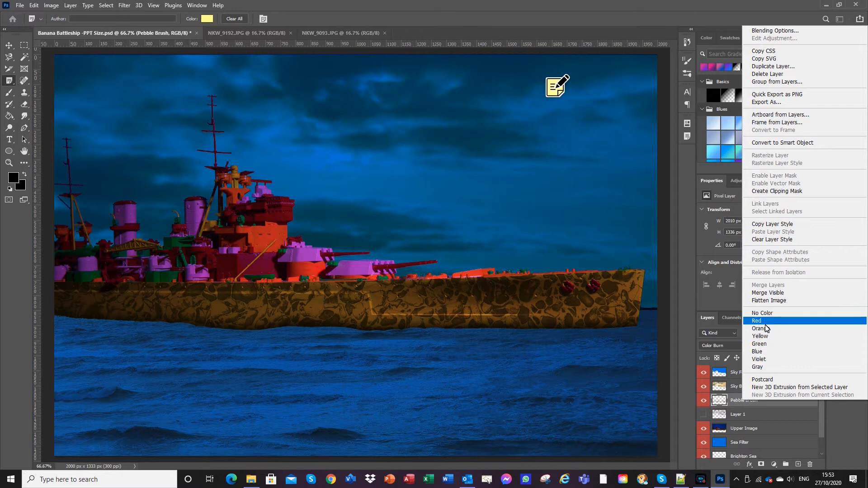
{"action": "left_click", "coordinate": [845, 417]}
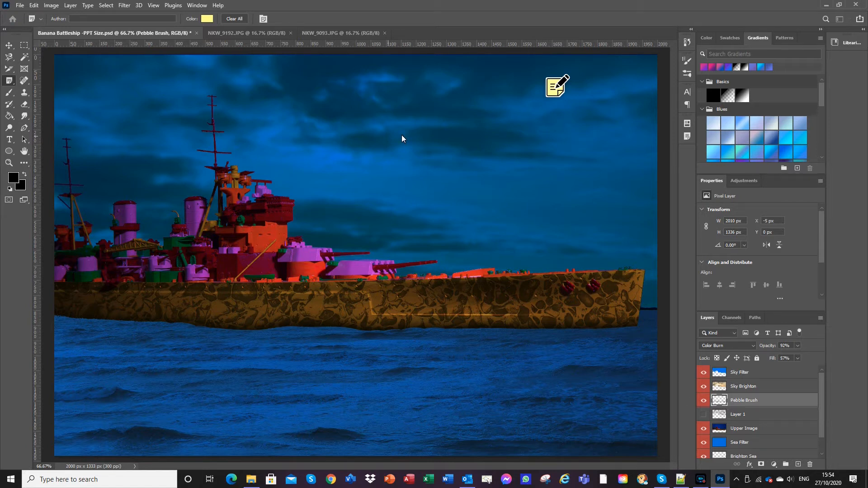
- Deselect the sea area in NKW_9192.JPG and view the pebble photo NKW_9093.JPG
{"action": "left_click", "coordinate": [243, 32]}
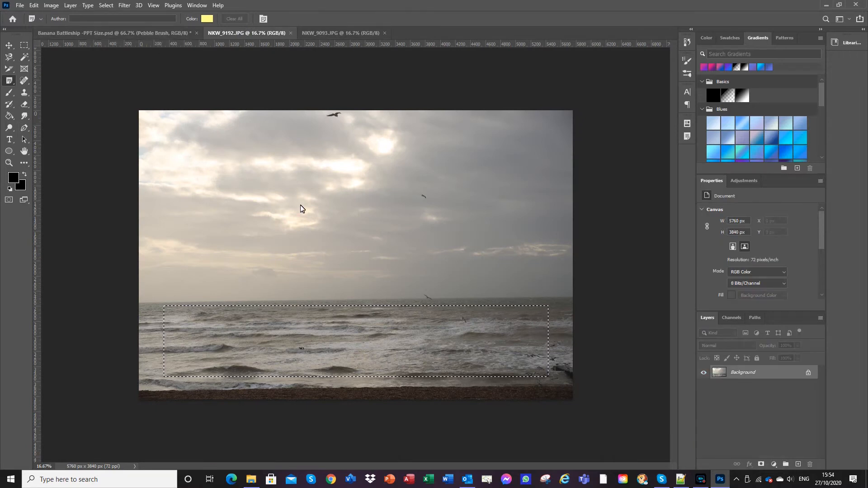
{"action": "left_click", "coordinate": [121, 6]}
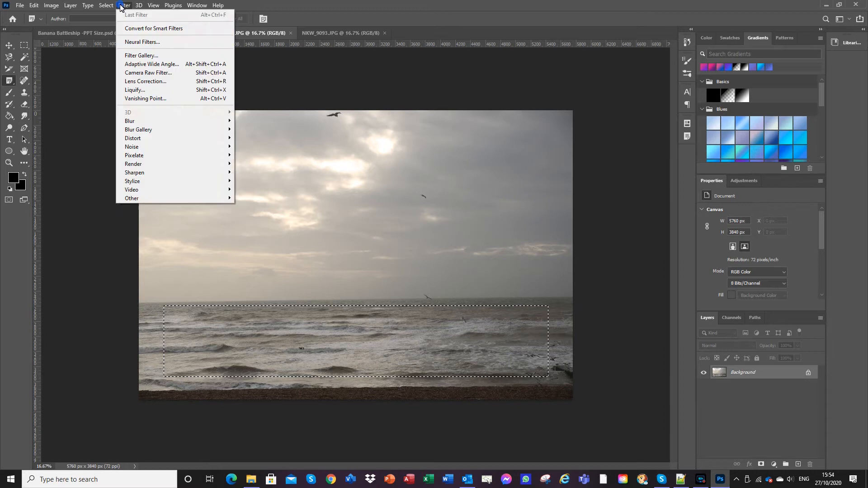
{"action": "left_click", "coordinate": [116, 6]}
{"action": "left_click", "coordinate": [106, 6]}
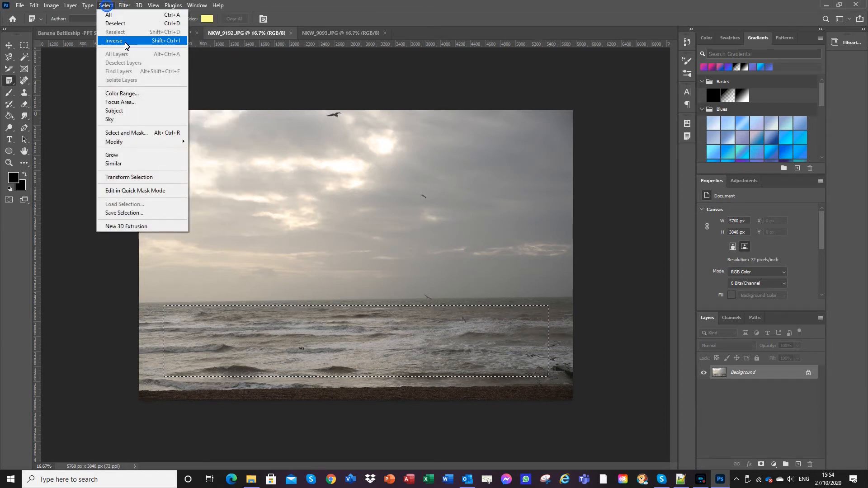
{"action": "left_click", "coordinate": [128, 23]}
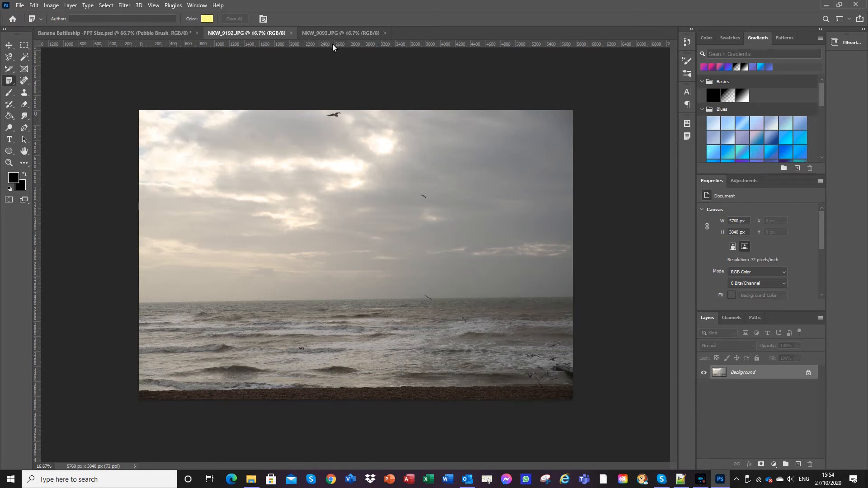
{"action": "left_click", "coordinate": [333, 31]}
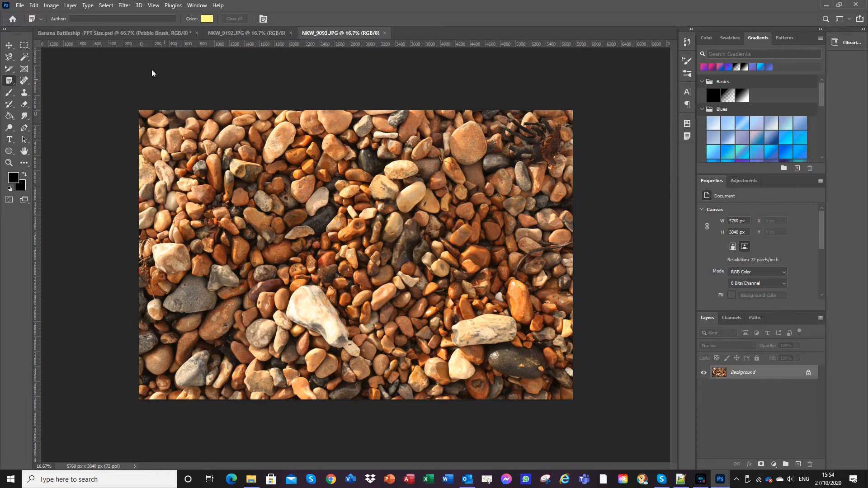
- In the Banana Battleship document, hide the Sky Filter, Sky Brighton, Pebble Brush, Upper Image and Sea Filter layers, leaving Brighton Sea and Base Image visible
{"action": "left_click", "coordinate": [144, 31]}
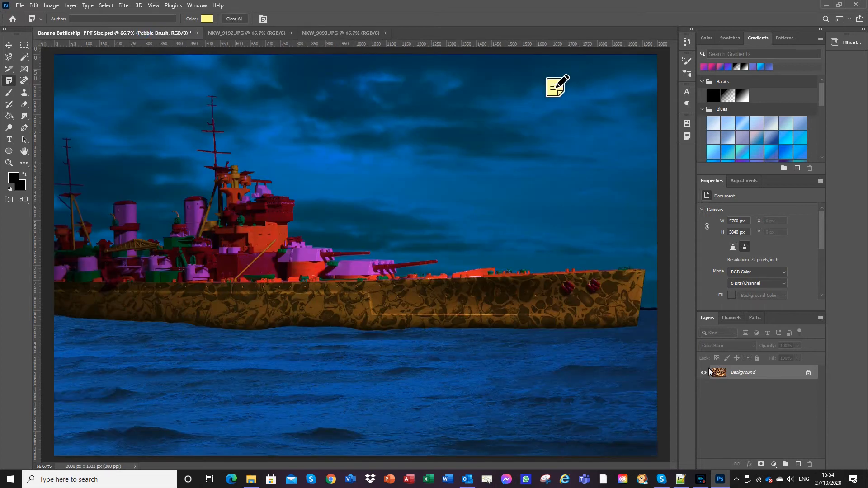
{"action": "left_click", "coordinate": [704, 379]}
{"action": "left_click", "coordinate": [703, 388]}
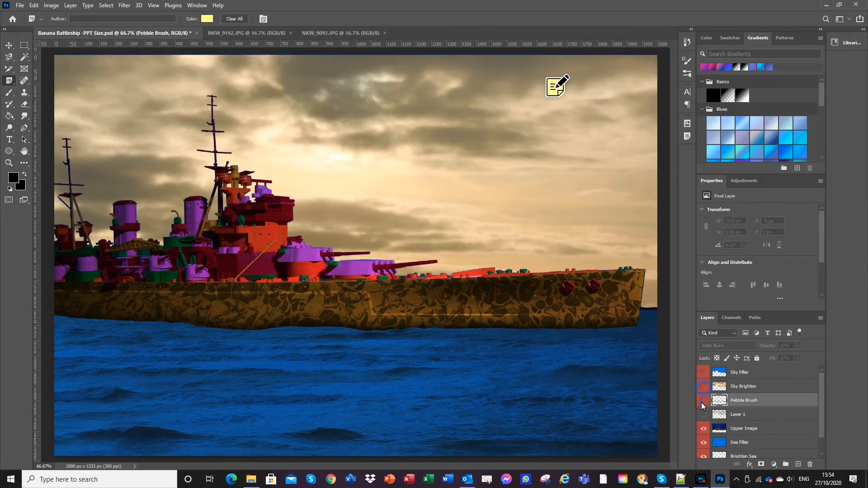
{"action": "scroll", "coordinate": [726, 413], "scroll_direction": "down", "scroll_amount": 1}
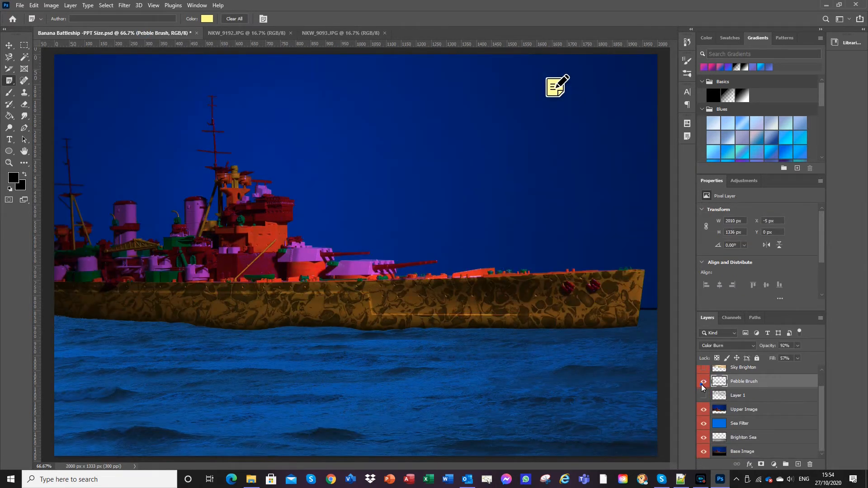
{"action": "left_click", "coordinate": [703, 382]}
{"action": "left_click", "coordinate": [702, 409]}
{"action": "left_click", "coordinate": [705, 427]}
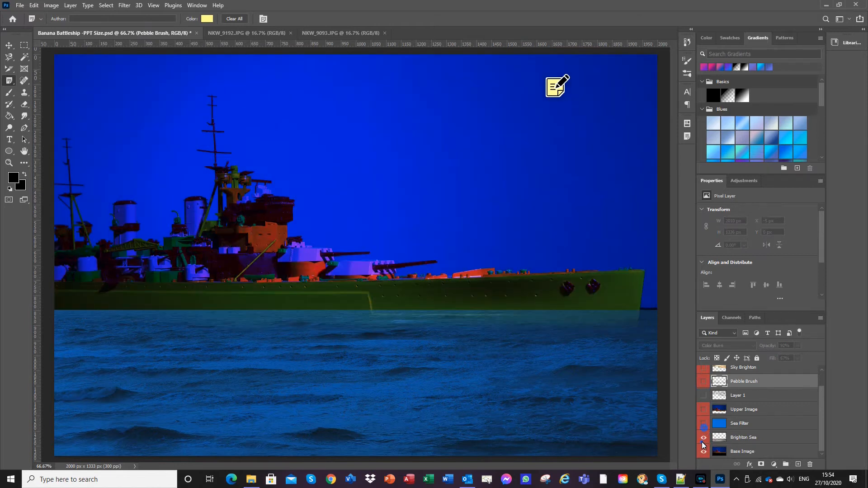
{"action": "left_click", "coordinate": [702, 441]}
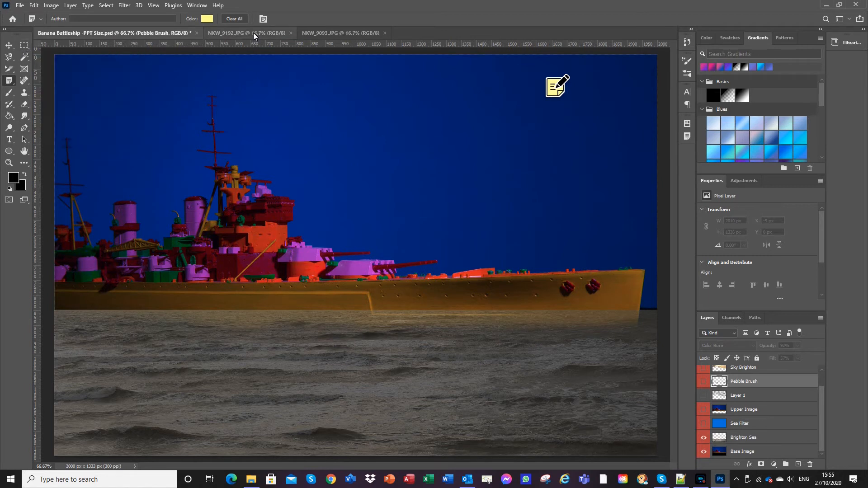
- In NKW_9192.JPG, make a rectangular marquee selection over the waves in the left half of the sea and copy it
{"action": "left_click", "coordinate": [34, 6]}
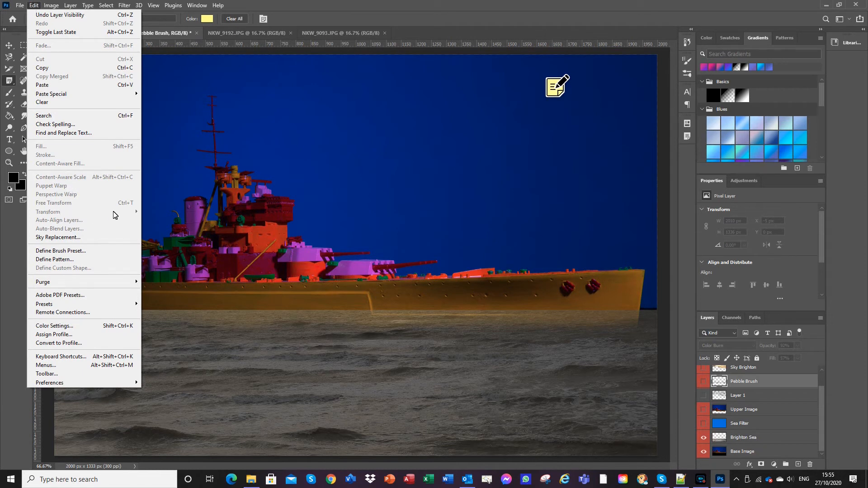
{"action": "left_click", "coordinate": [340, 31]}
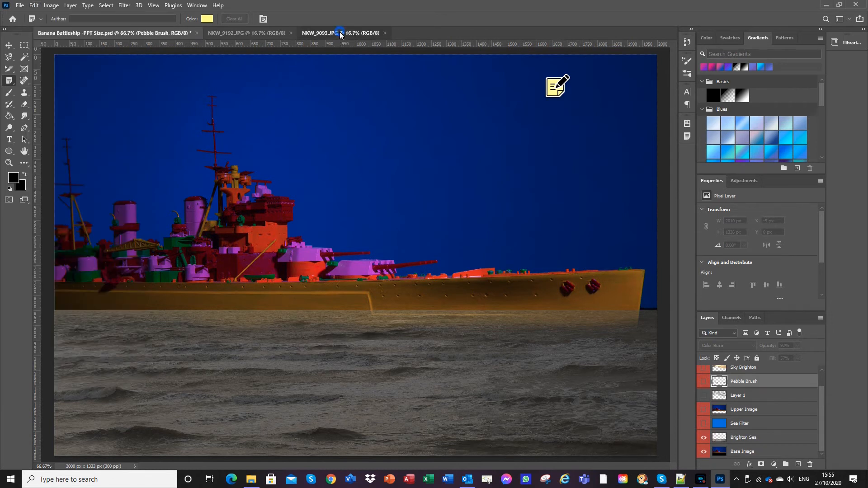
{"action": "left_click", "coordinate": [234, 29]}
{"action": "left_click", "coordinate": [24, 44]}
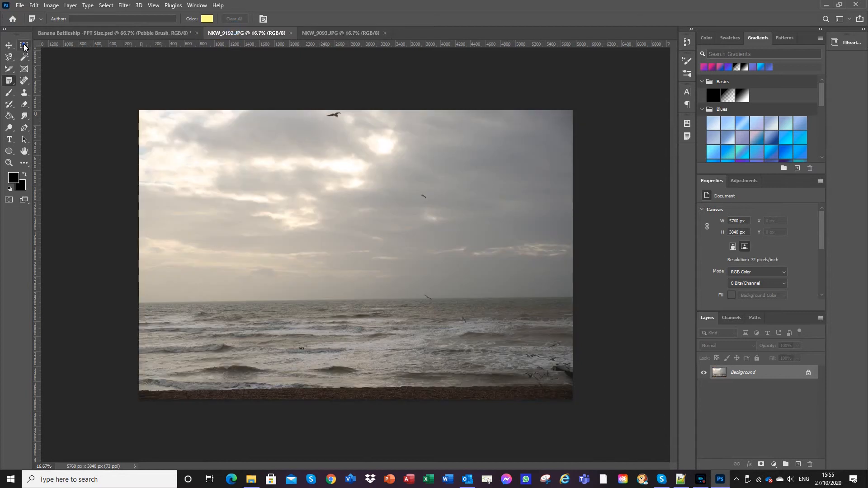
{"action": "left_click_drag", "start_coordinate": [182, 309], "coordinate": [370, 375]}
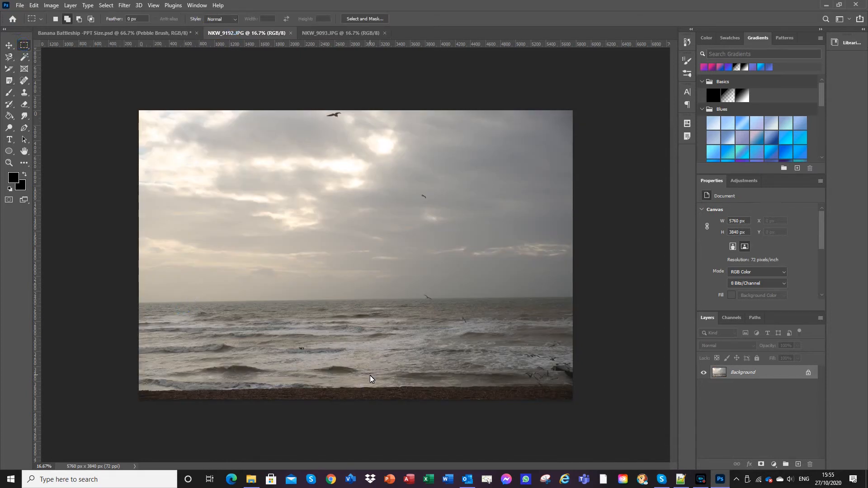
{"action": "left_click", "coordinate": [34, 6]}
{"action": "left_click", "coordinate": [42, 68]}
{"action": "left_click", "coordinate": [34, 6]}
{"action": "left_click", "coordinate": [217, 70]}
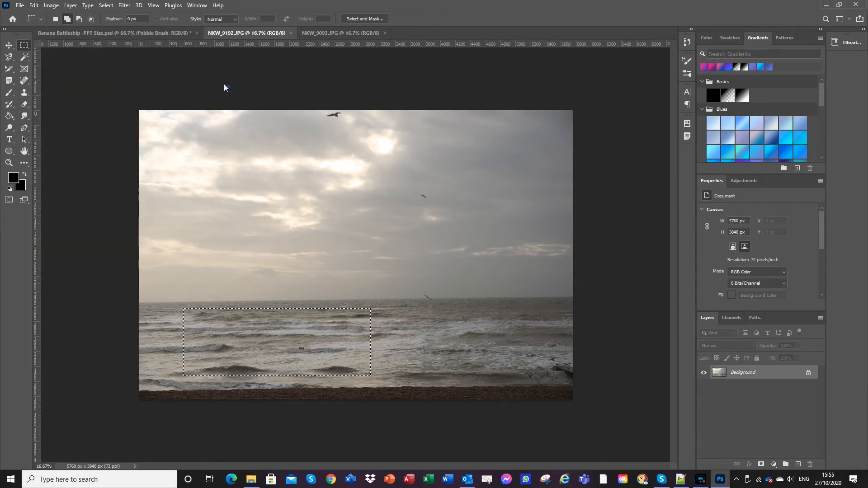
- Paste the copied sea area into the Banana Battleship document above the Pebble Brush layer
{"action": "left_click", "coordinate": [88, 32]}
{"action": "left_click", "coordinate": [34, 5]}
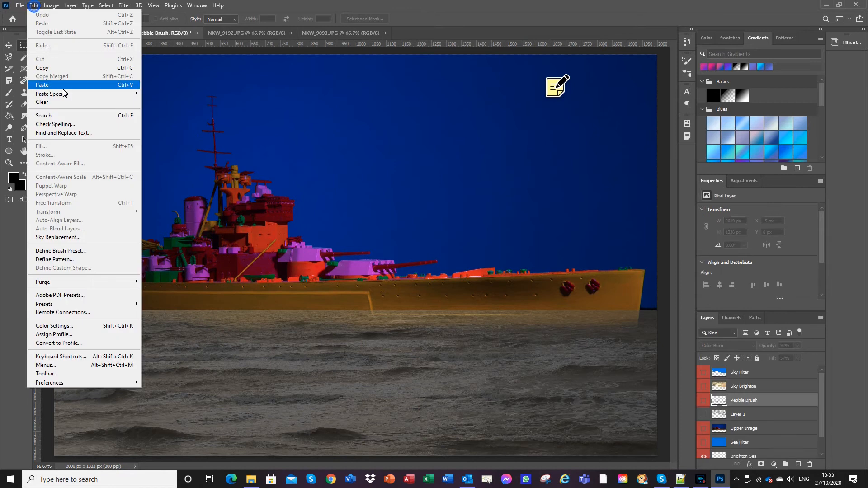
{"action": "left_click", "coordinate": [65, 84]}
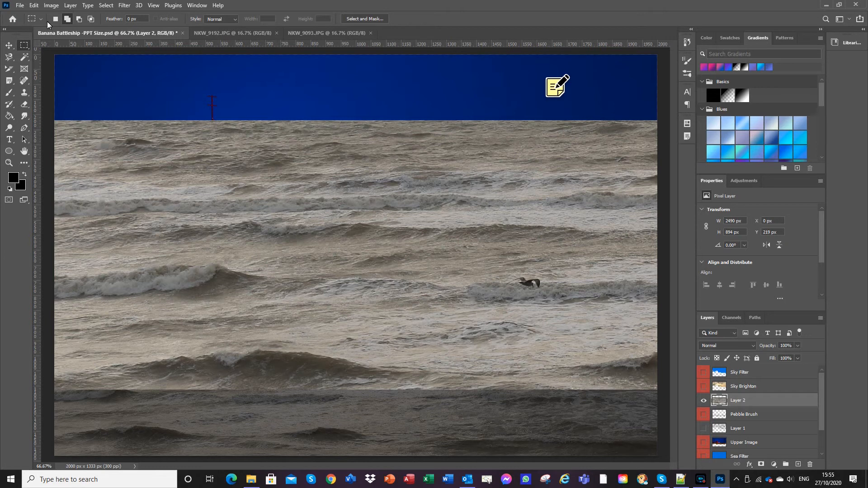
- Try scaling the pasted sea to about 84.5% width and 65.8% height and moving it over the lower part of the ship
{"action": "left_click", "coordinate": [34, 5]}
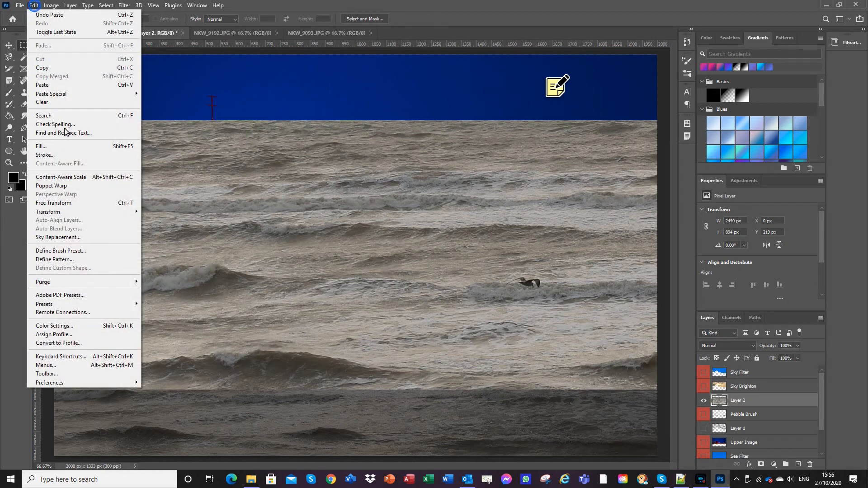
{"action": "mouse_move", "coordinate": [73, 212]}
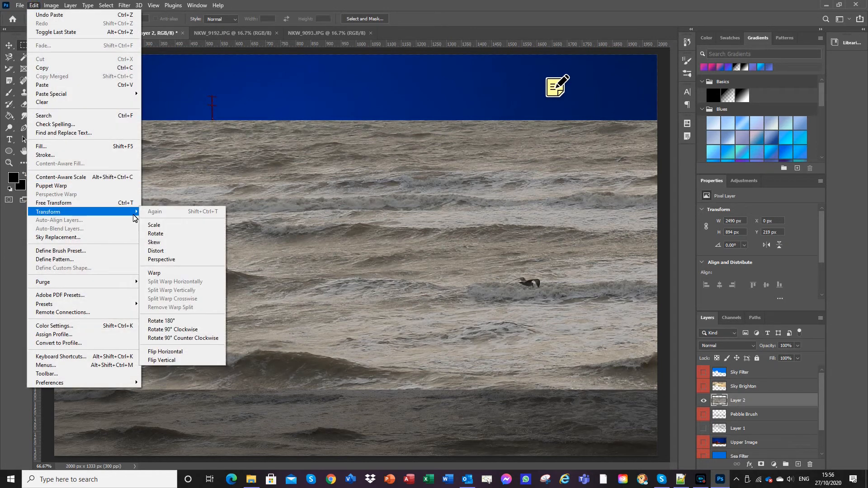
{"action": "left_click", "coordinate": [160, 230]}
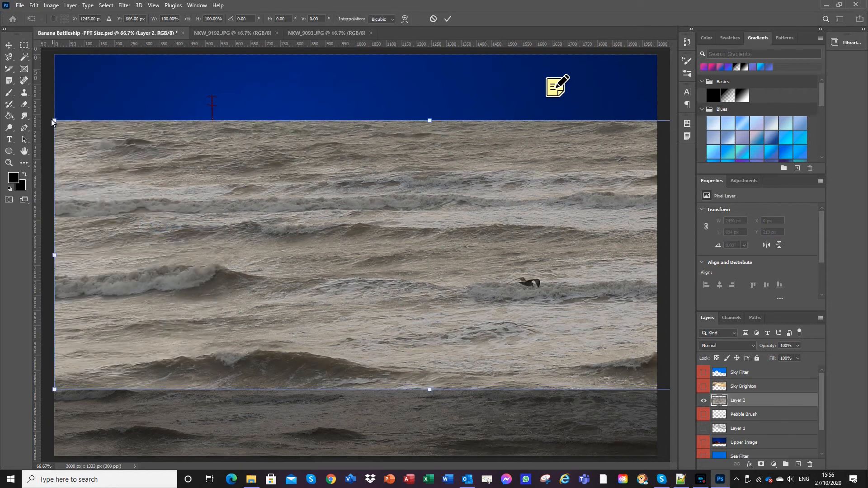
{"action": "left_click_drag", "start_coordinate": [53, 121], "coordinate": [170, 213]}
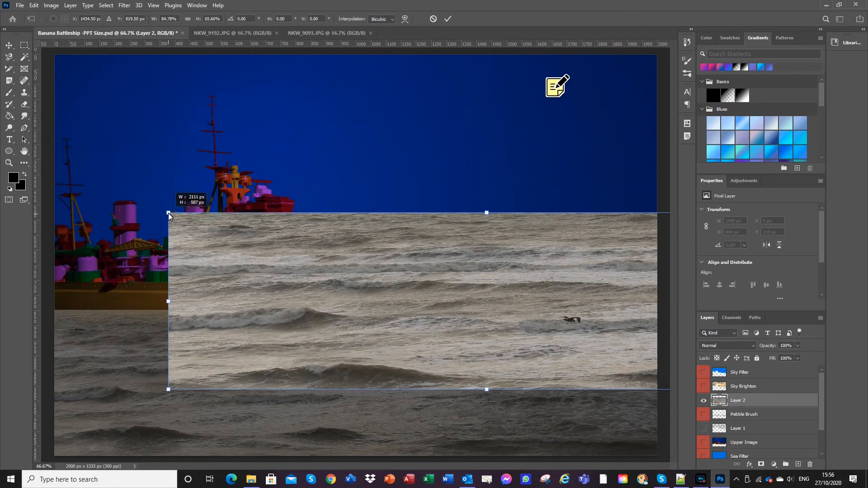
{"action": "left_click_drag", "start_coordinate": [299, 291], "coordinate": [188, 323]}
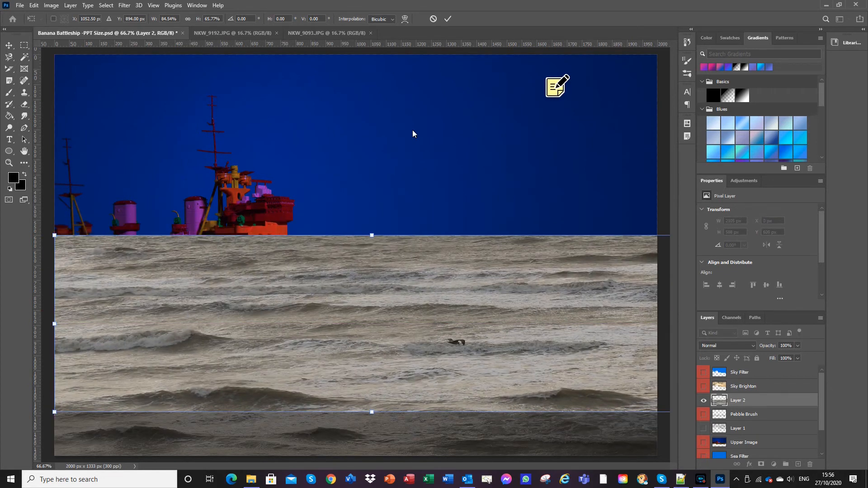
{"action": "key", "text": "Escape"}
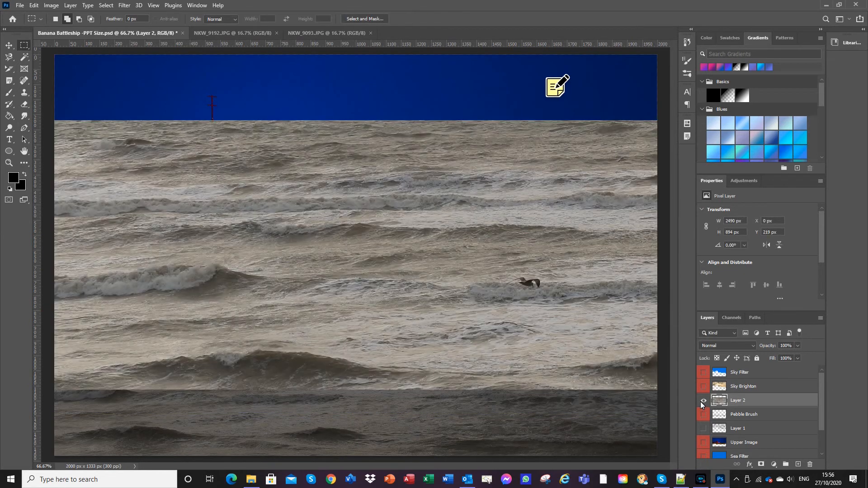
- Hide the pasted sea layer, then select the Sea Filter layer and make it visible
{"action": "left_click", "coordinate": [703, 401]}
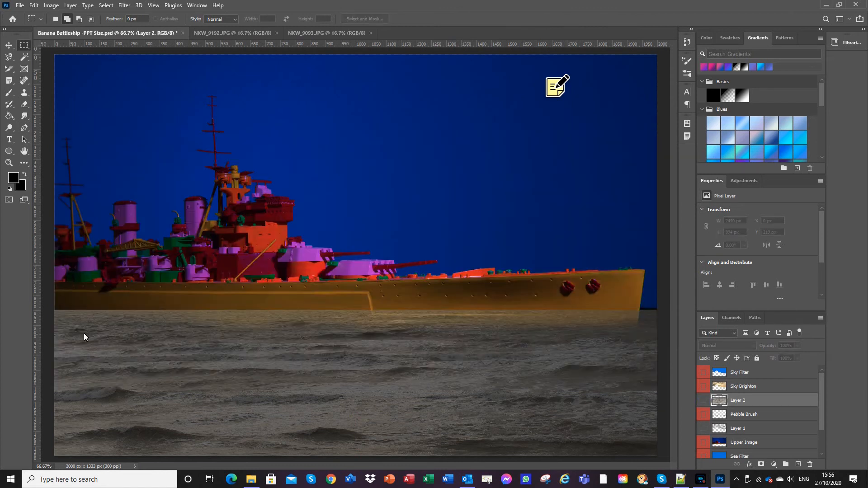
{"action": "scroll", "coordinate": [800, 427], "scroll_direction": "down", "scroll_amount": 1}
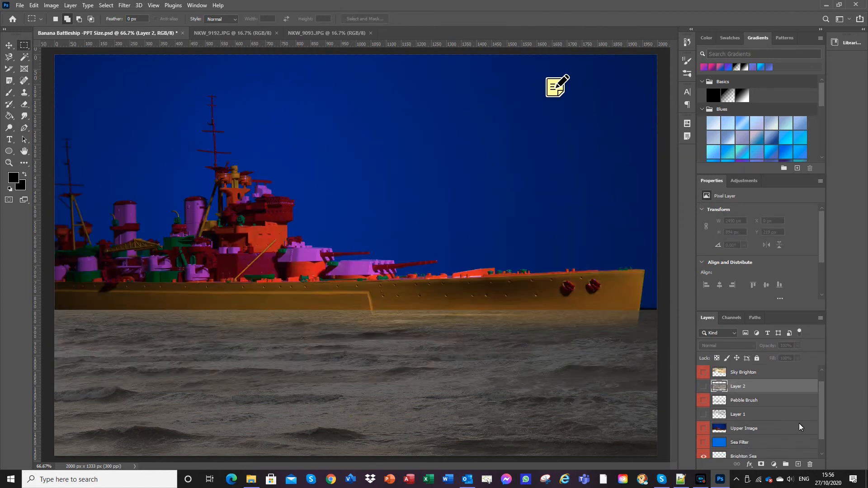
{"action": "left_click", "coordinate": [743, 444]}
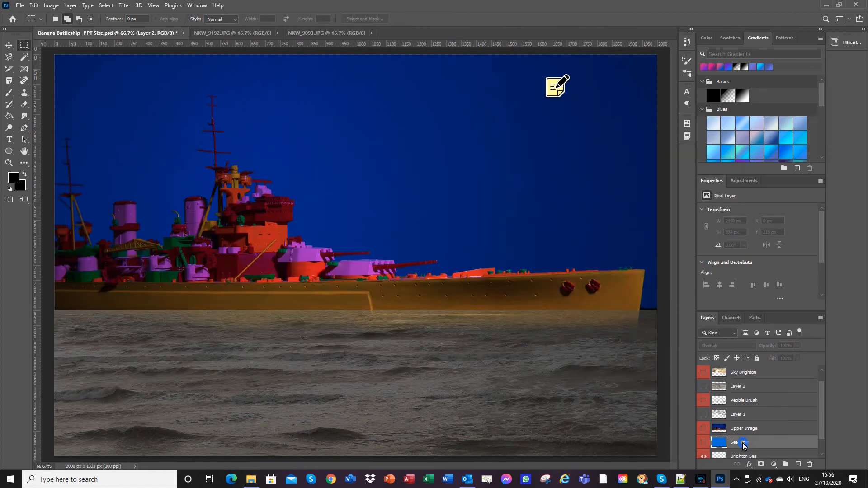
{"action": "left_click", "coordinate": [703, 446]}
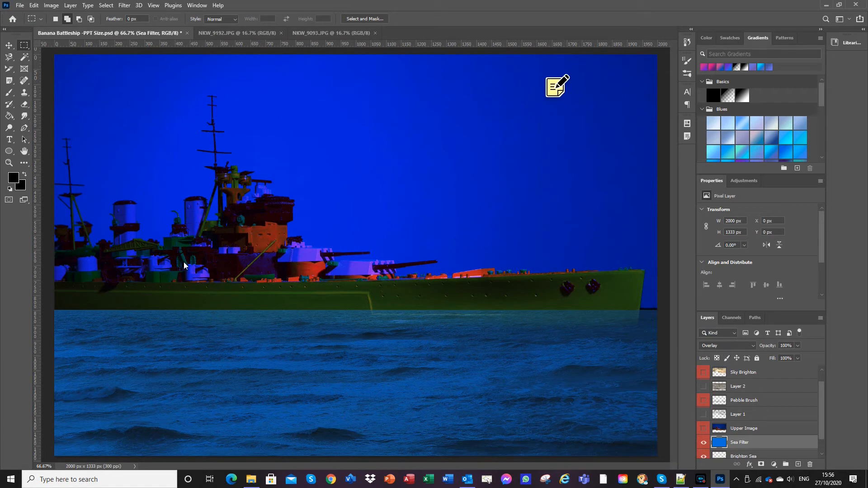
{"action": "left_click", "coordinate": [13, 179]}
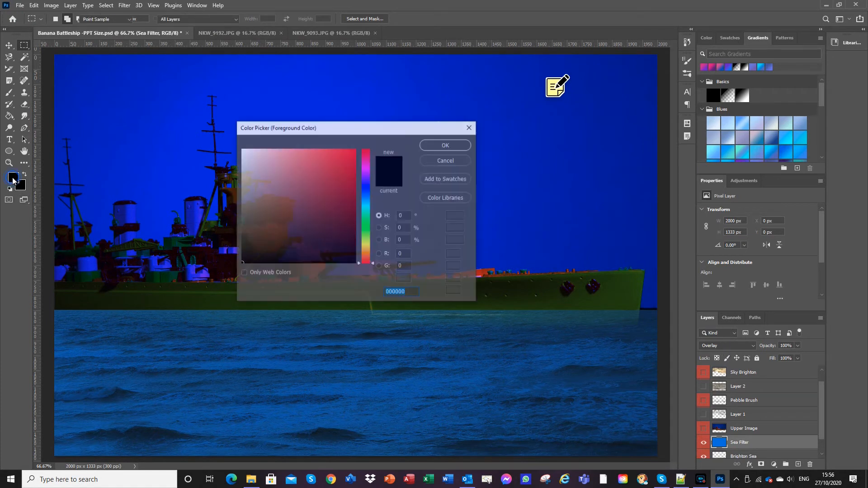
{"action": "mouse_move", "coordinate": [365, 185]}
{"action": "left_mouse_down"}
{"action": "mouse_move", "coordinate": [367, 161]}
{"action": "mouse_move", "coordinate": [368, 180]}
{"action": "left_mouse_up"}
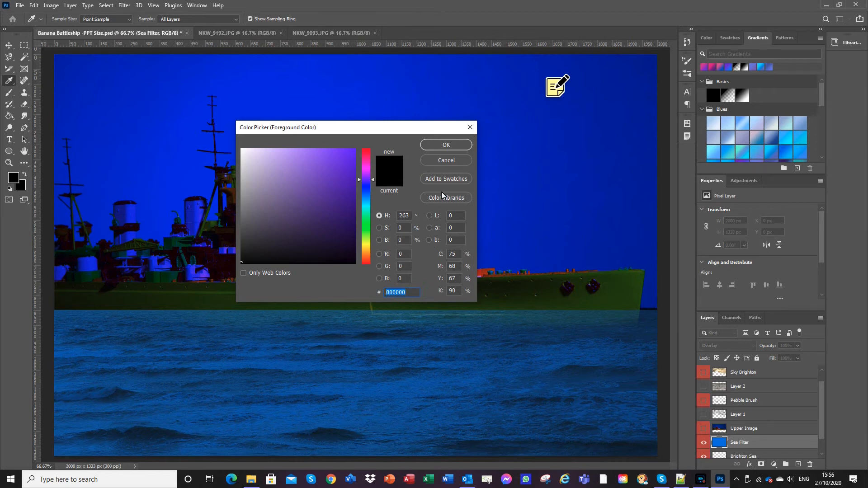
{"action": "left_click", "coordinate": [446, 161]}
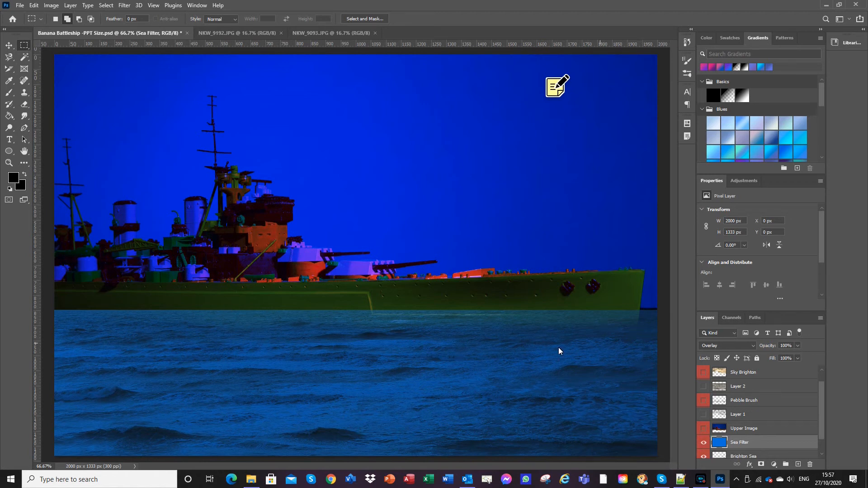
- Make the Upper Image and Pebble Brush layers visible, keeping Layer 1 hidden
{"action": "left_click", "coordinate": [703, 429]}
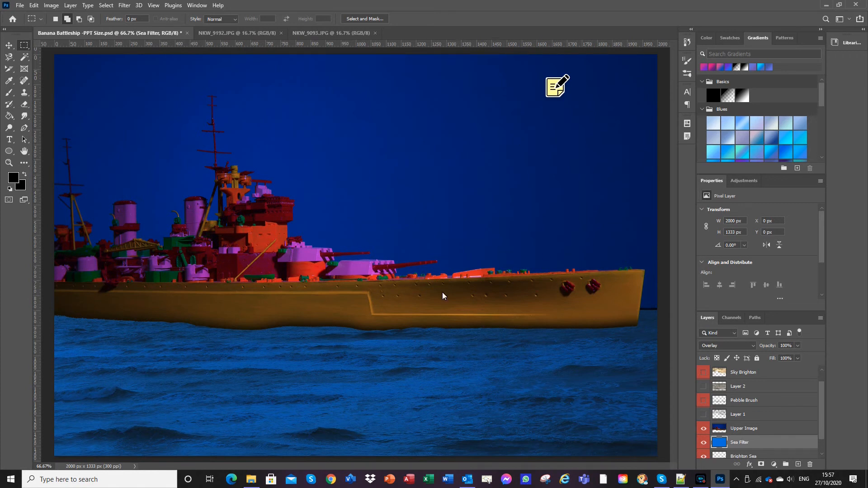
{"action": "left_click", "coordinate": [702, 415]}
{"action": "left_click", "coordinate": [703, 414]}
{"action": "left_click", "coordinate": [703, 402]}
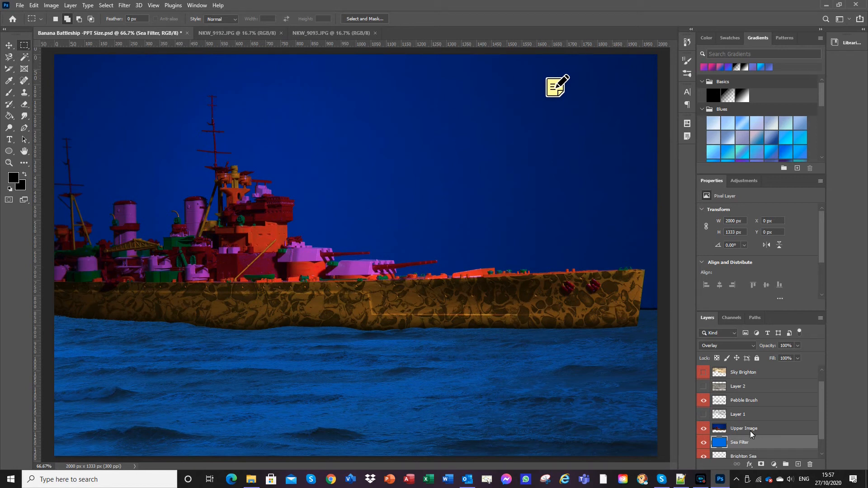
- Select the Pebble Brush layer and set its blend mode to Color Burn
{"action": "left_click", "coordinate": [764, 403]}
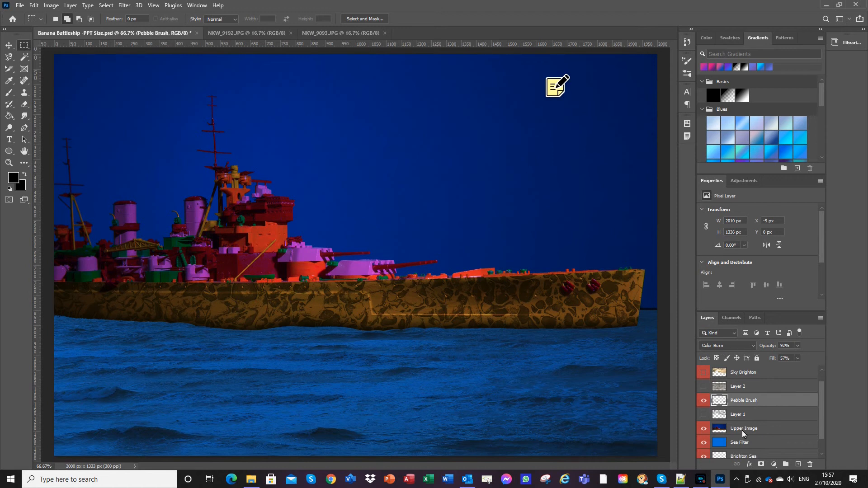
{"action": "left_click", "coordinate": [753, 346]}
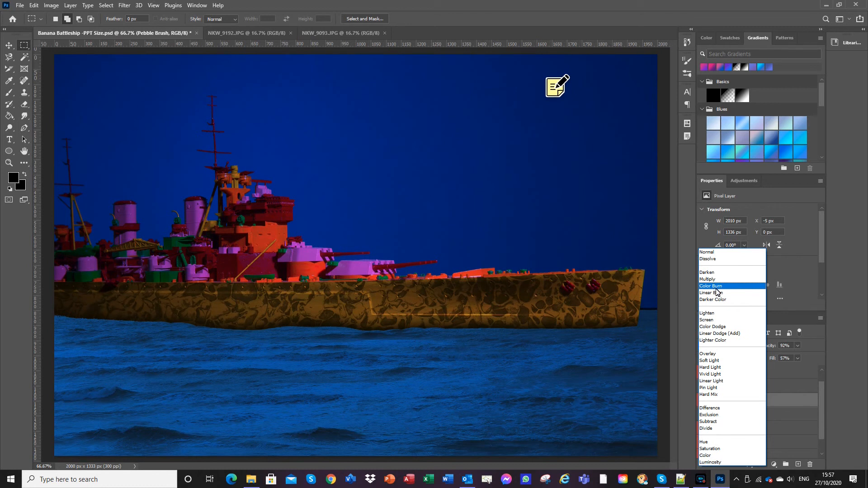
{"action": "left_click", "coordinate": [720, 287]}
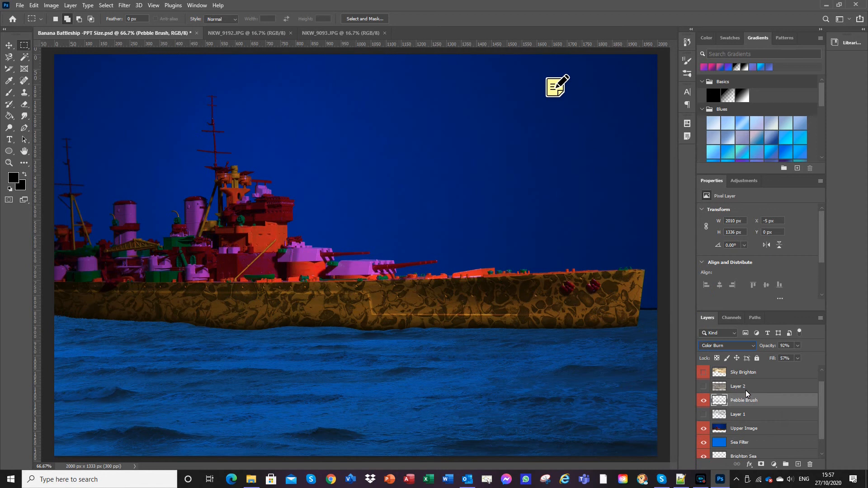
- Make the Sky Brighton and Sky Filter layers visible, viewing the source sky in NKW_9192.JPG in between, and select the Sky Filter layer
{"action": "scroll", "coordinate": [745, 392], "scroll_direction": "up", "scroll_amount": 1}
{"action": "left_click", "coordinate": [703, 386]}
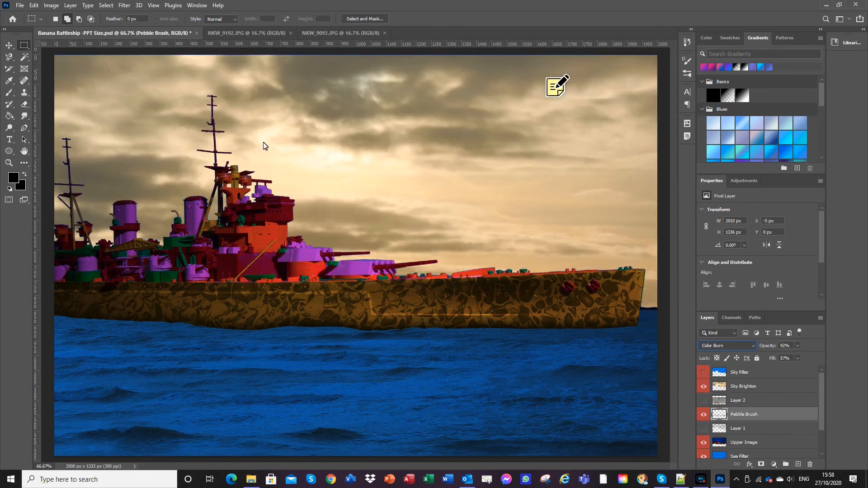
{"action": "left_click", "coordinate": [264, 34]}
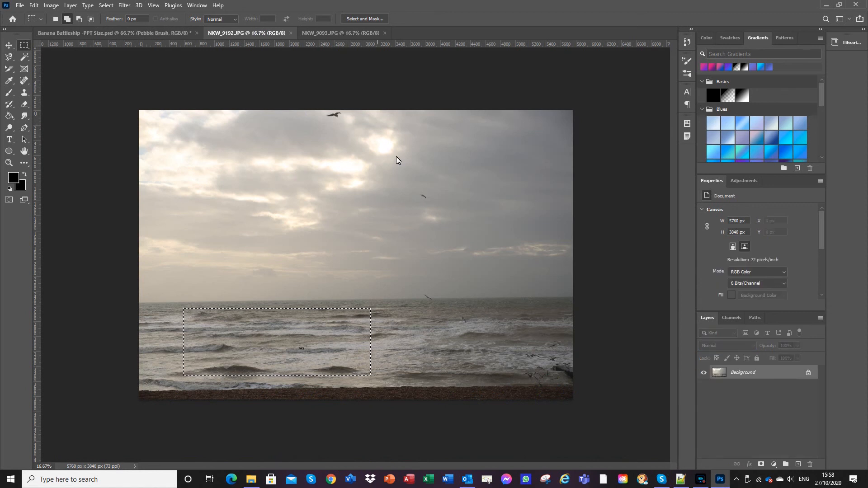
{"action": "left_click", "coordinate": [134, 35]}
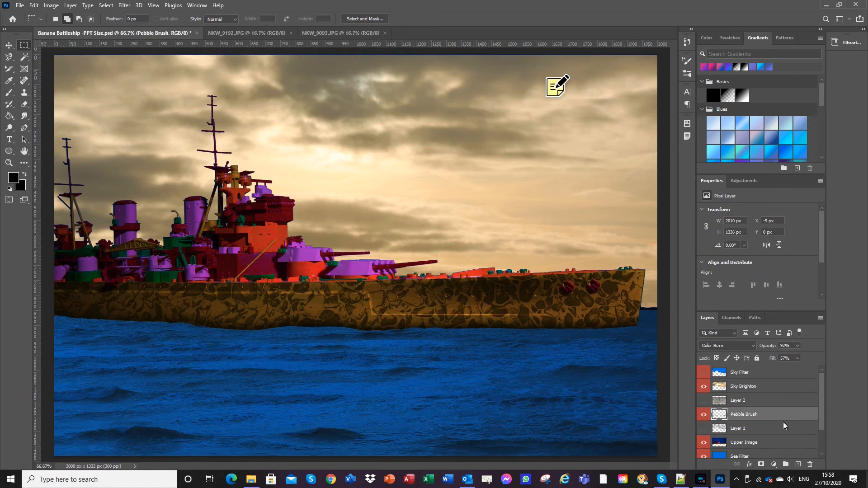
{"action": "left_click", "coordinate": [703, 372]}
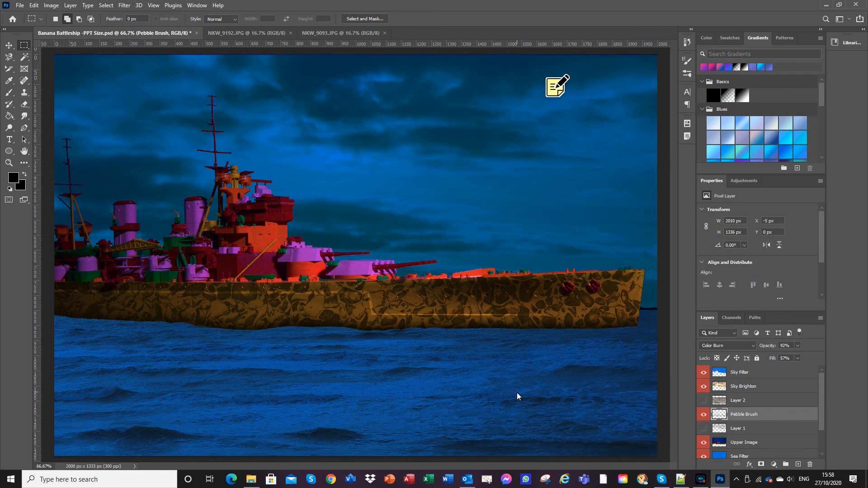
{"action": "left_click", "coordinate": [741, 373]}
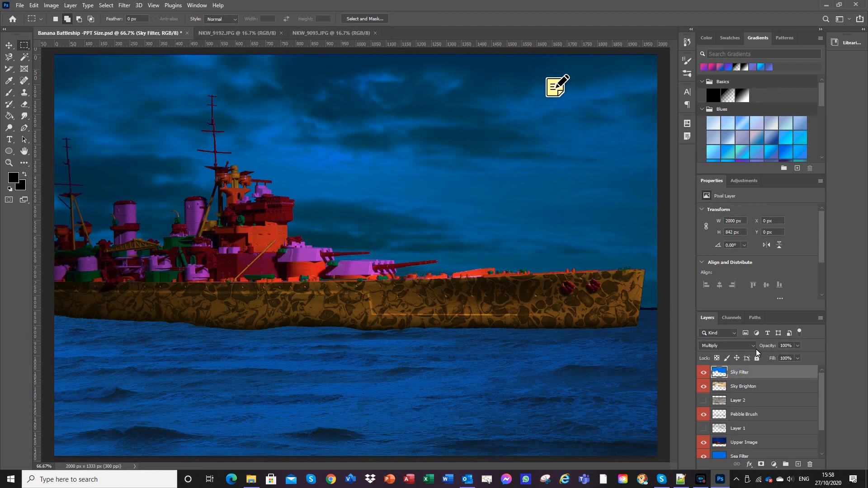